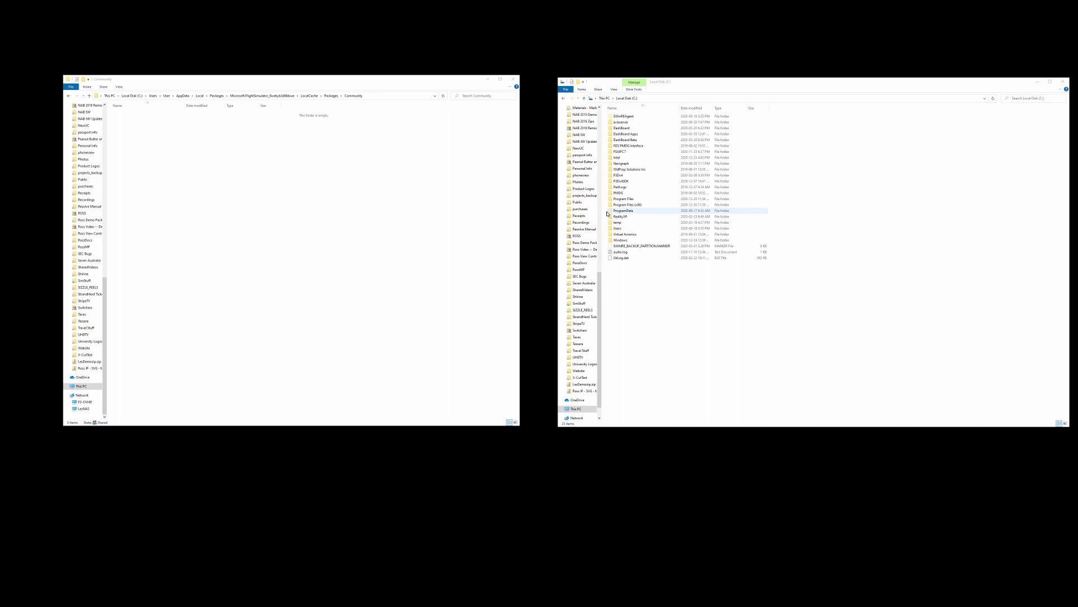
Open SPAD.neXt-MSFS-Bridge.zip from Program Files > SPAD.neXt > GamePlugins and select the spad-bridge-module folder inside it.
double_click(623, 199)
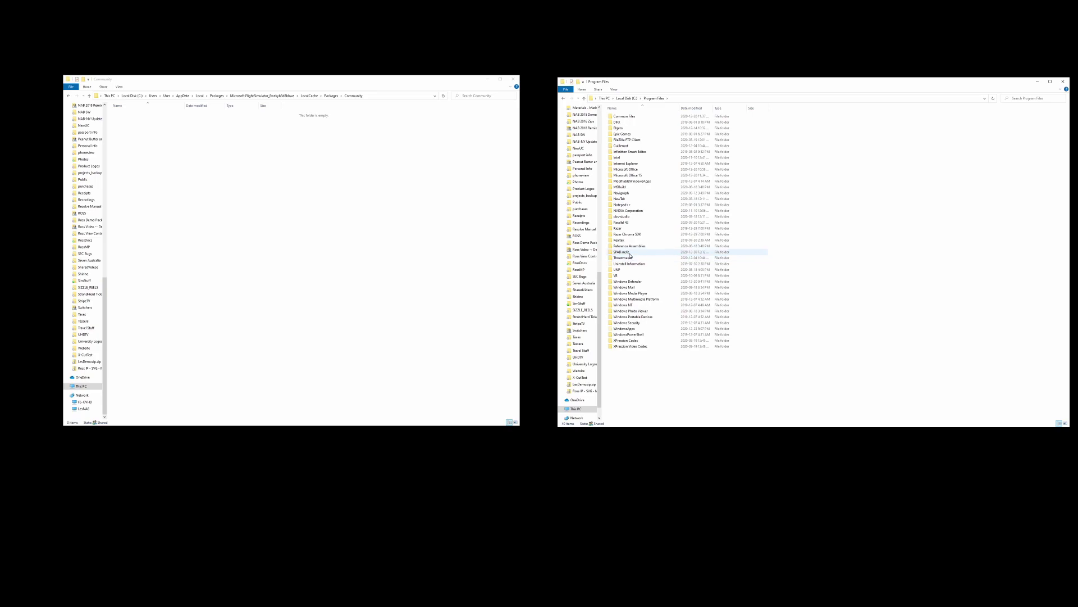
double_click(621, 251)
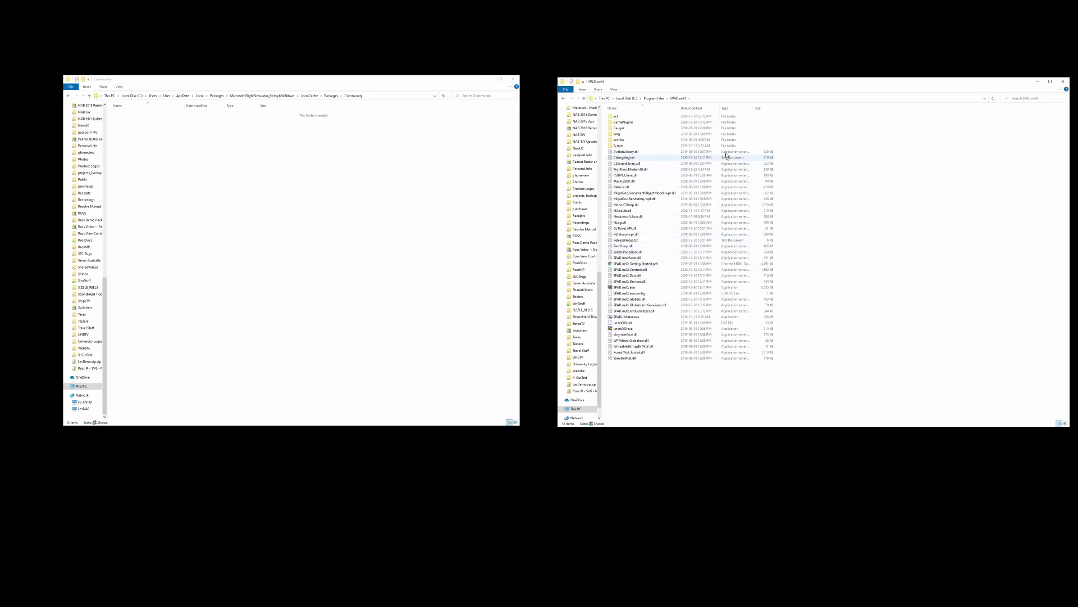
double_click(624, 122)
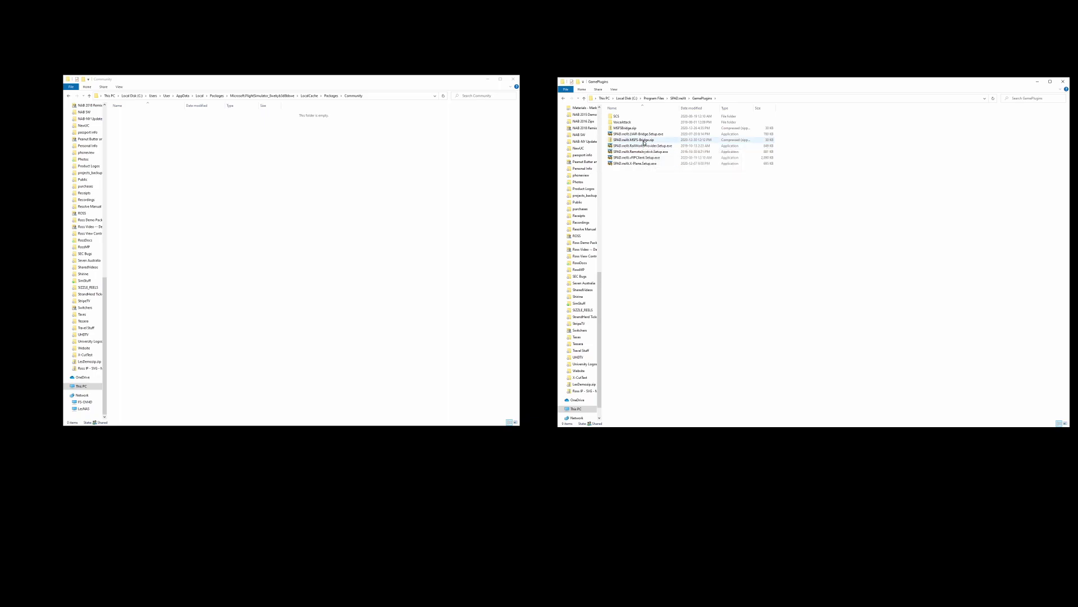
double_click(644, 142)
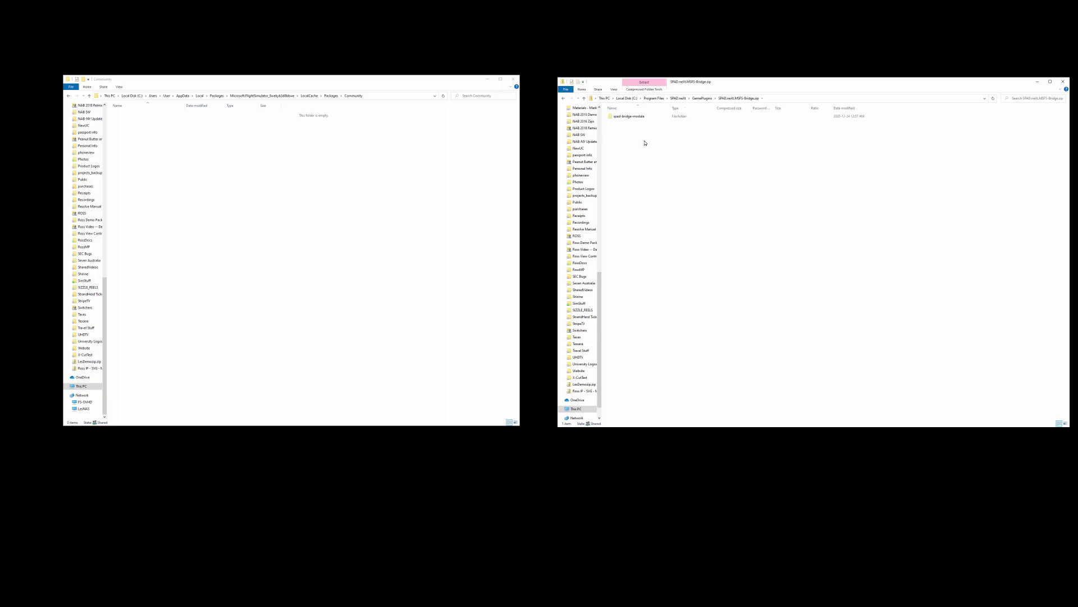
left_click(628, 117)
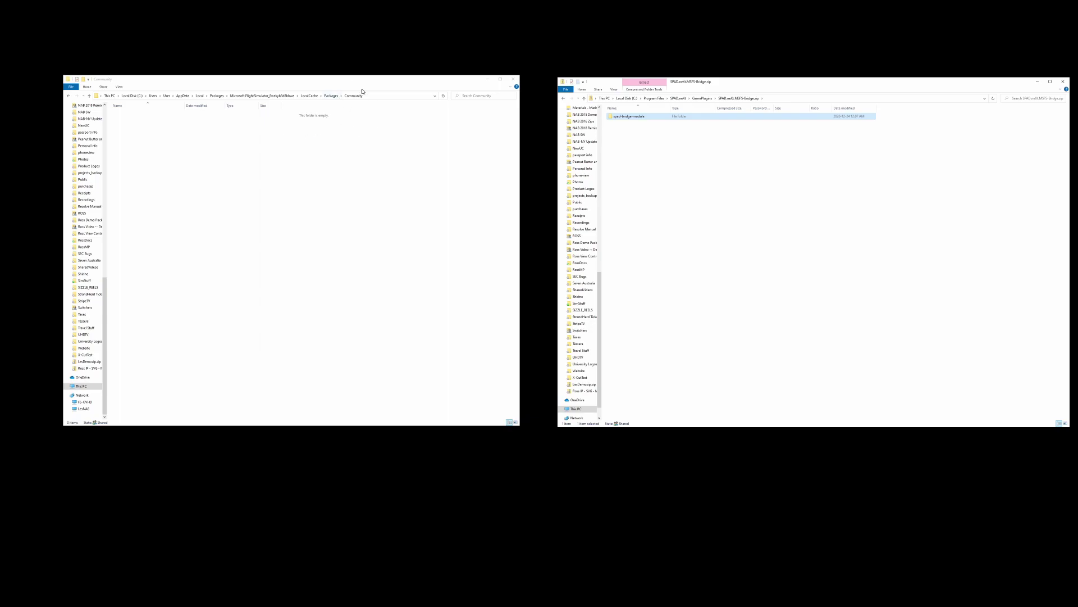
Show where the Packages folder sits in the flight simulator's LocalCache folder, view its contents, and return to LocalCache.
left_click(310, 95)
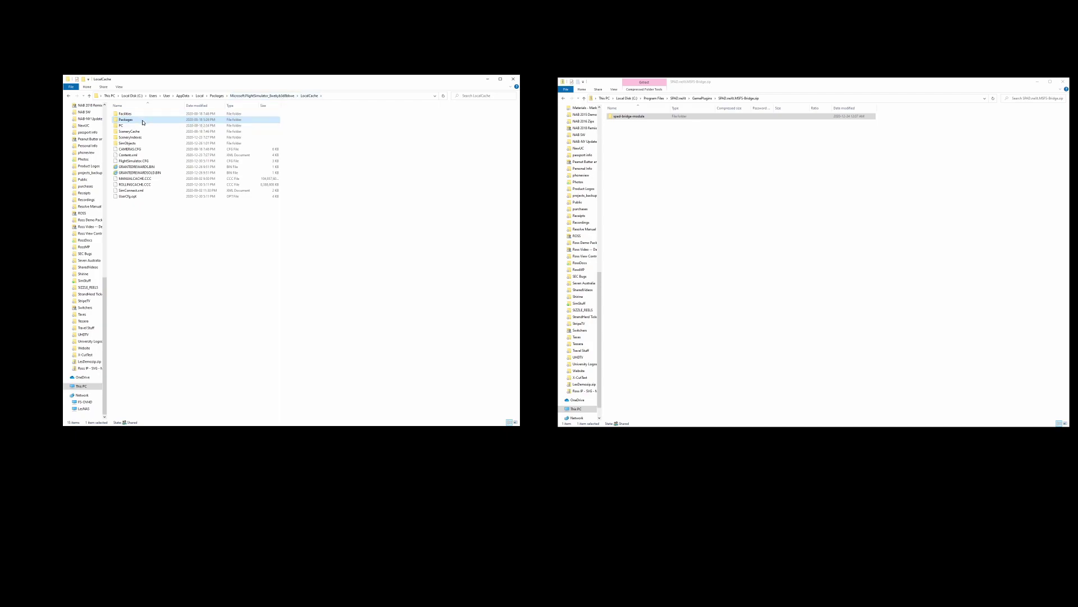
double_click(143, 122)
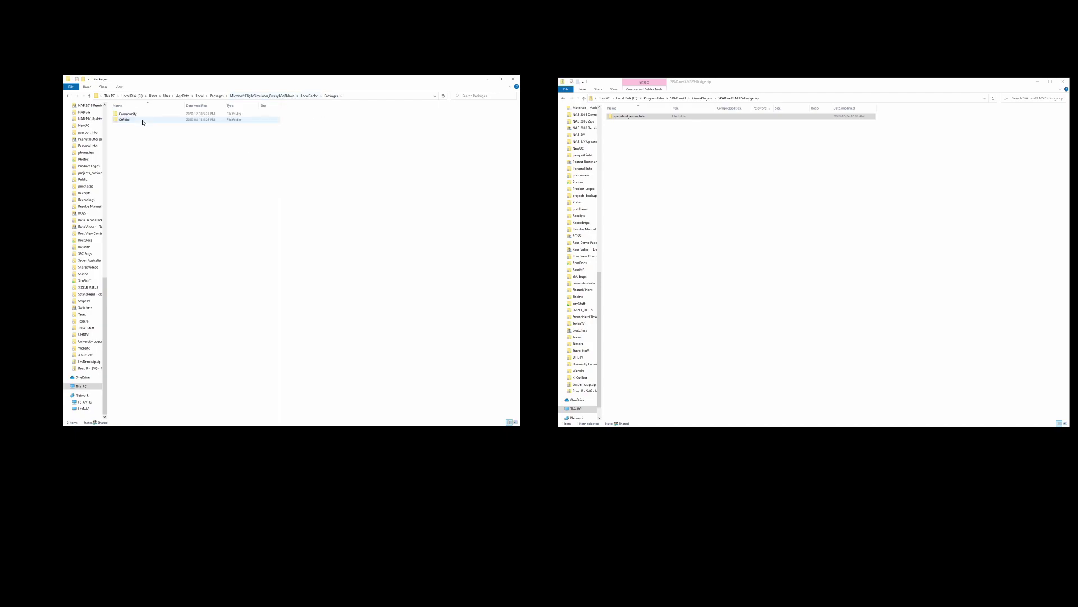
left_click(320, 96)
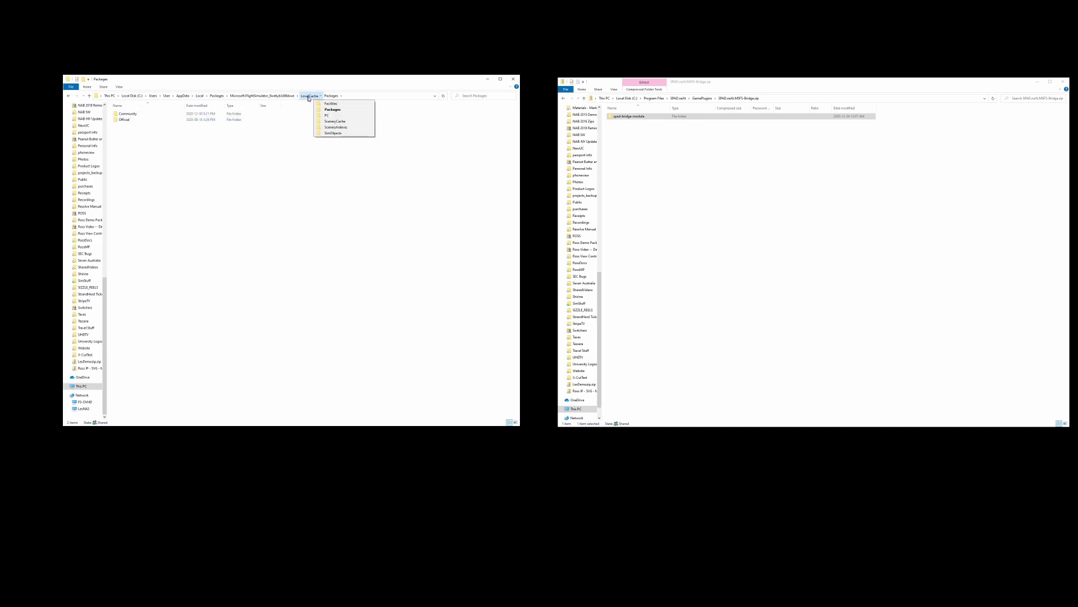
left_click(308, 96)
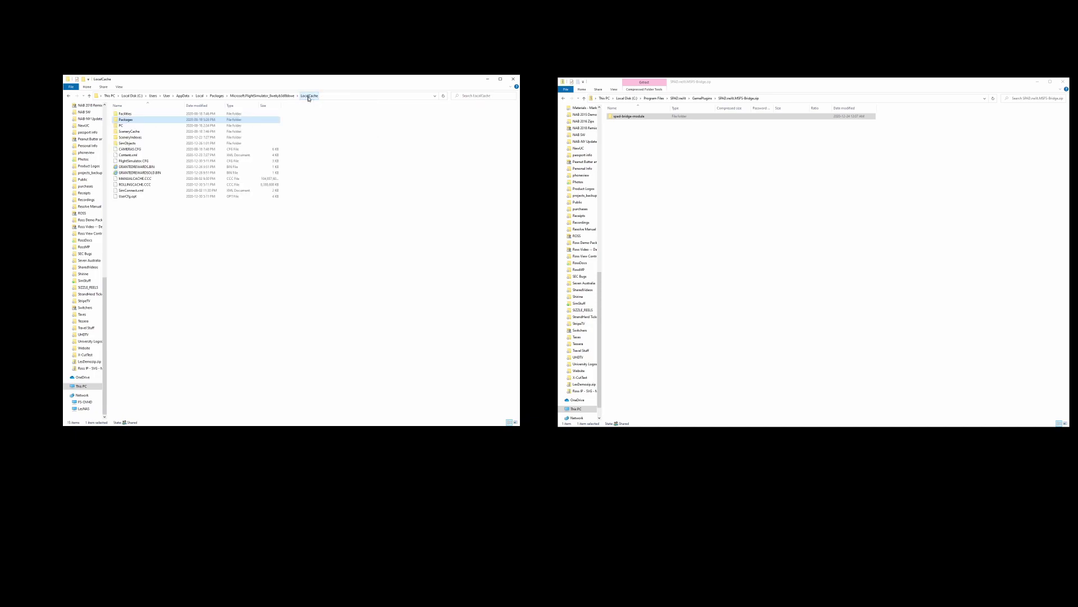
Create a shortcut to the Packages folder in LocalCache and delete it again.
right_click(136, 120)
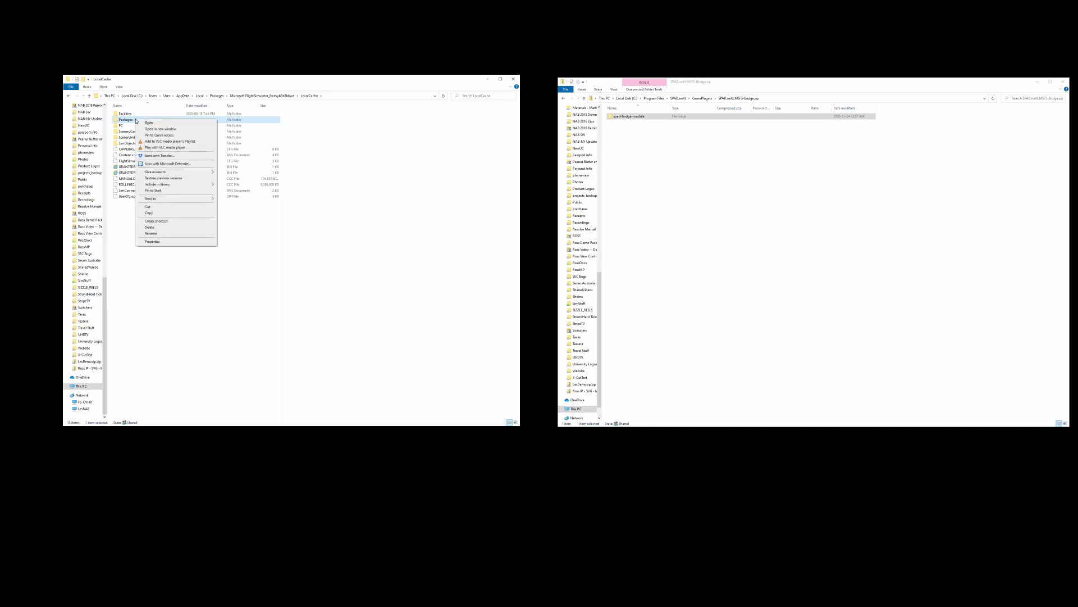
left_click(154, 222)
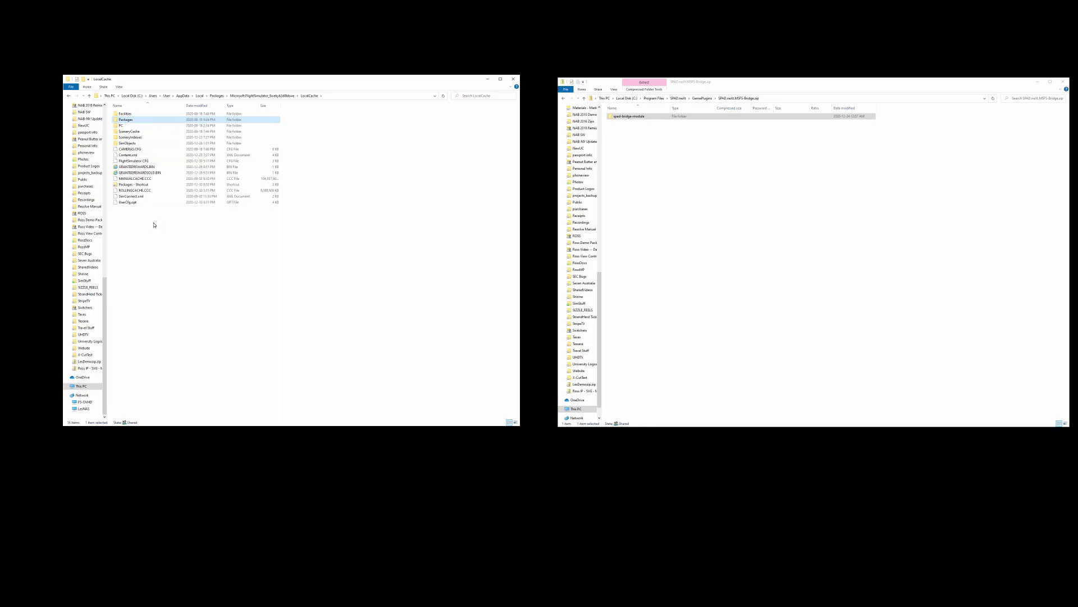
right_click(135, 186)
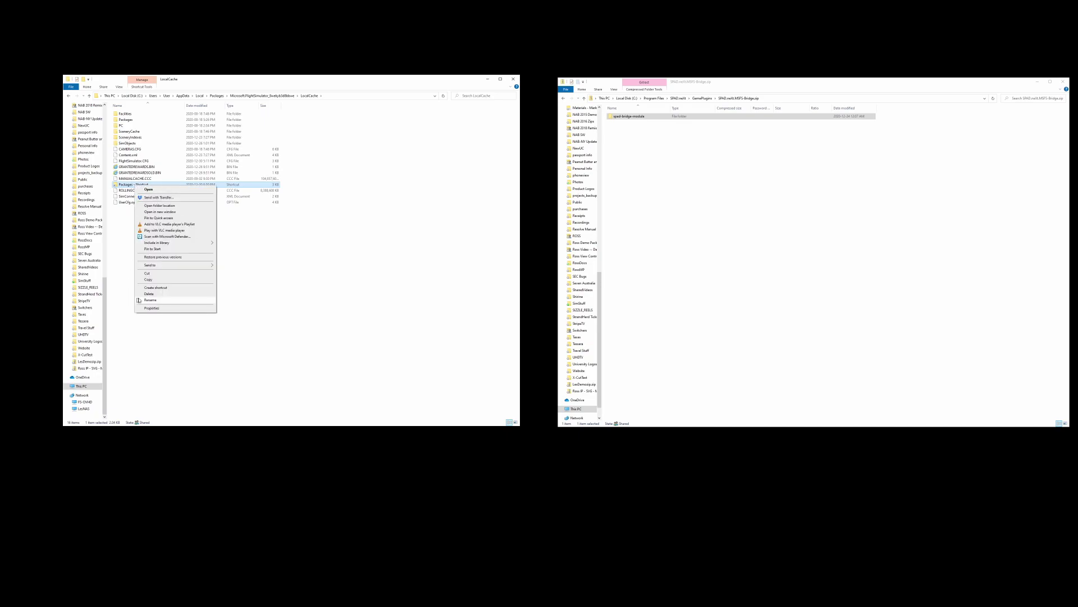
left_click(147, 294)
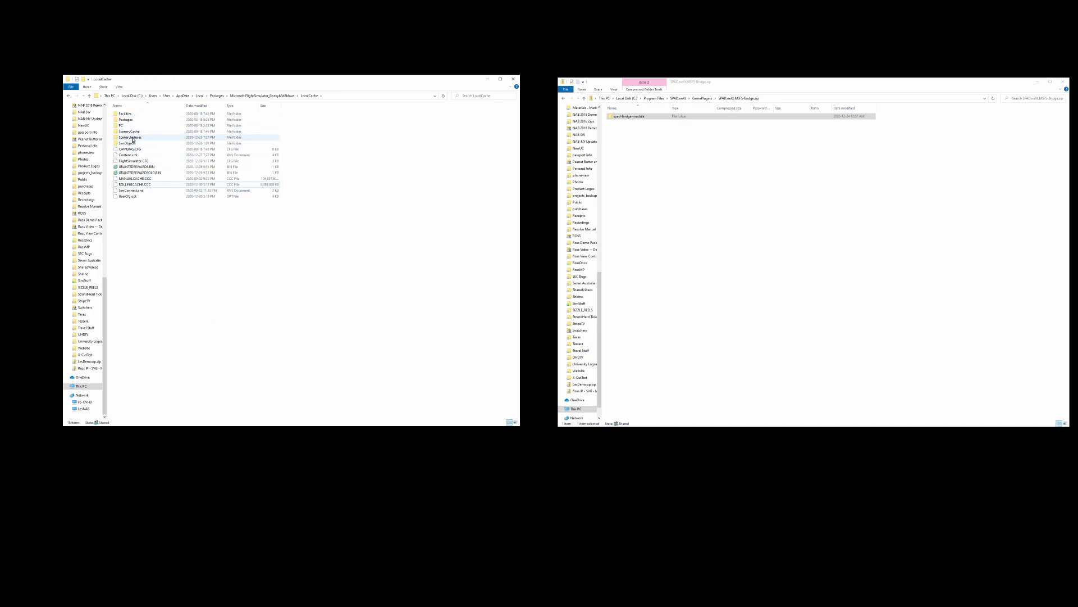
right_click(130, 121)
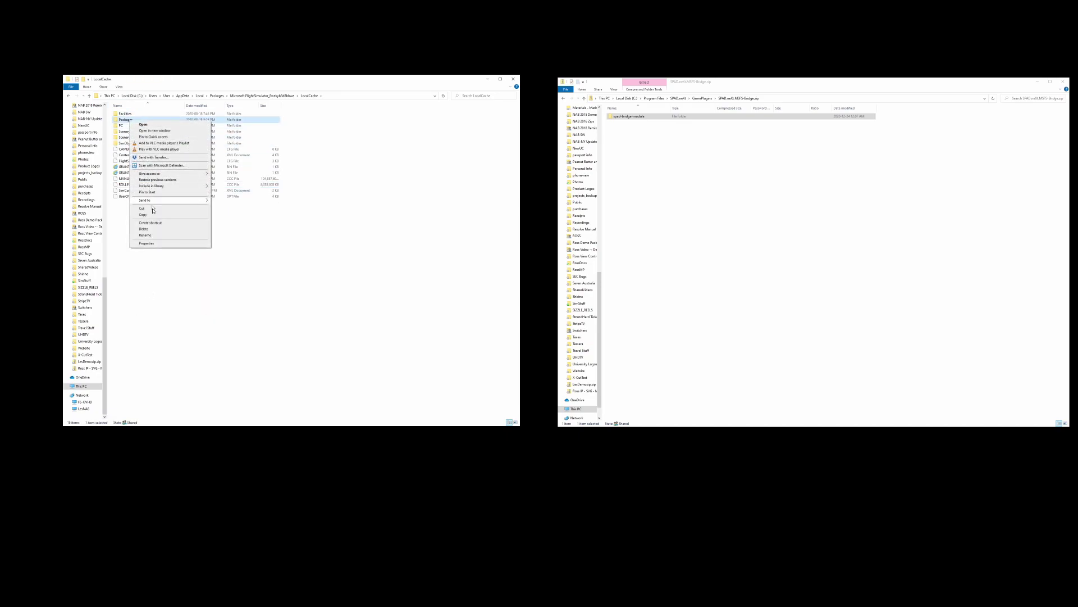
mouse_move(161, 204)
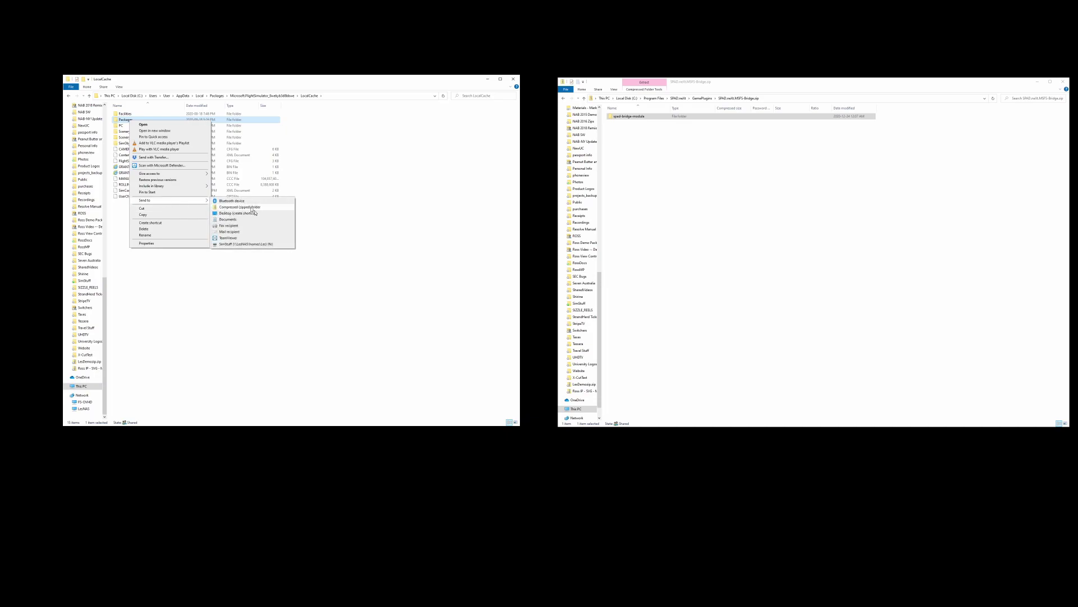
left_click(320, 328)
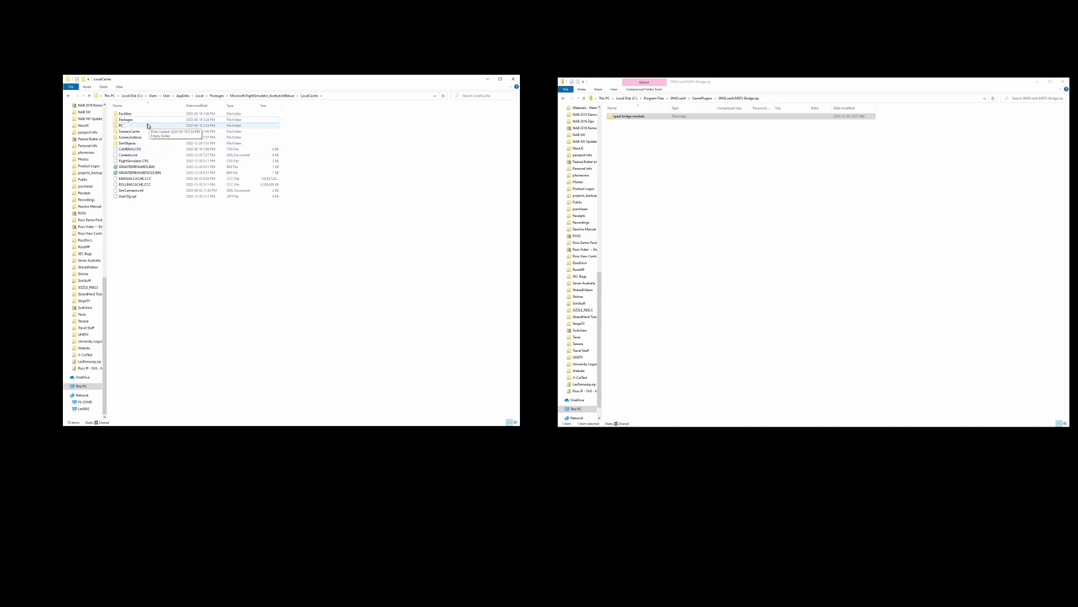
Copy the spad-bridge-module folder from the zip into the Packages > Community folder and open the copy.
double_click(141, 120)
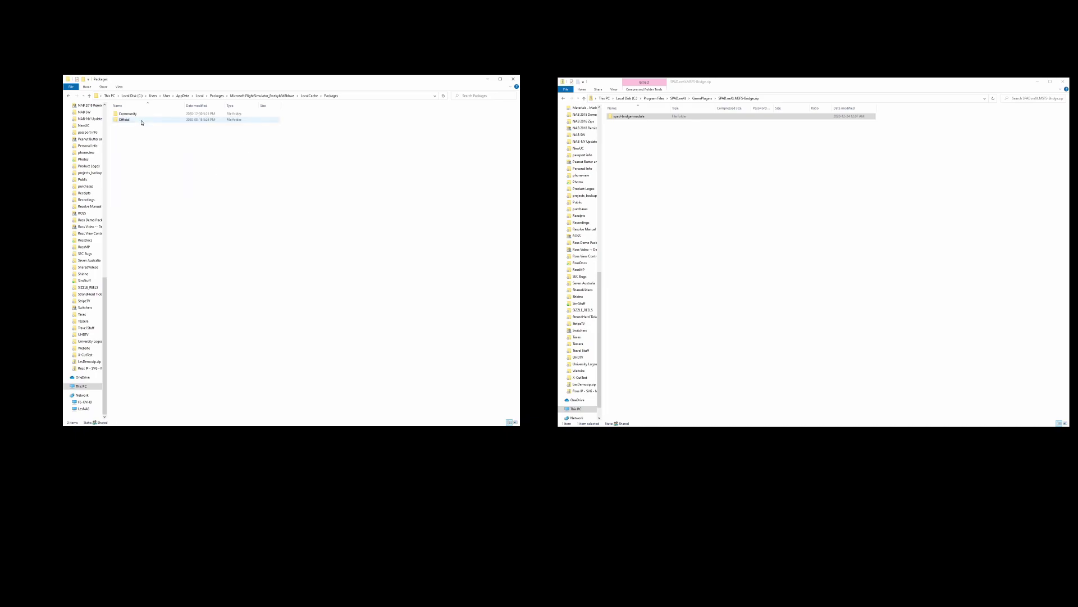
double_click(134, 114)
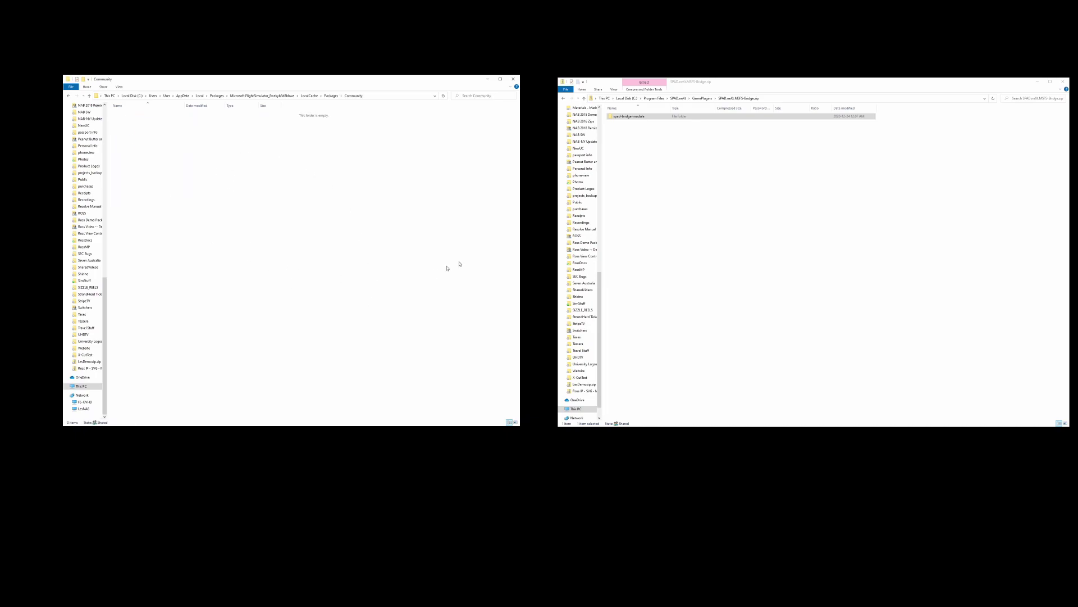
left_click(615, 116)
left_click_drag(625, 116, 308, 253)
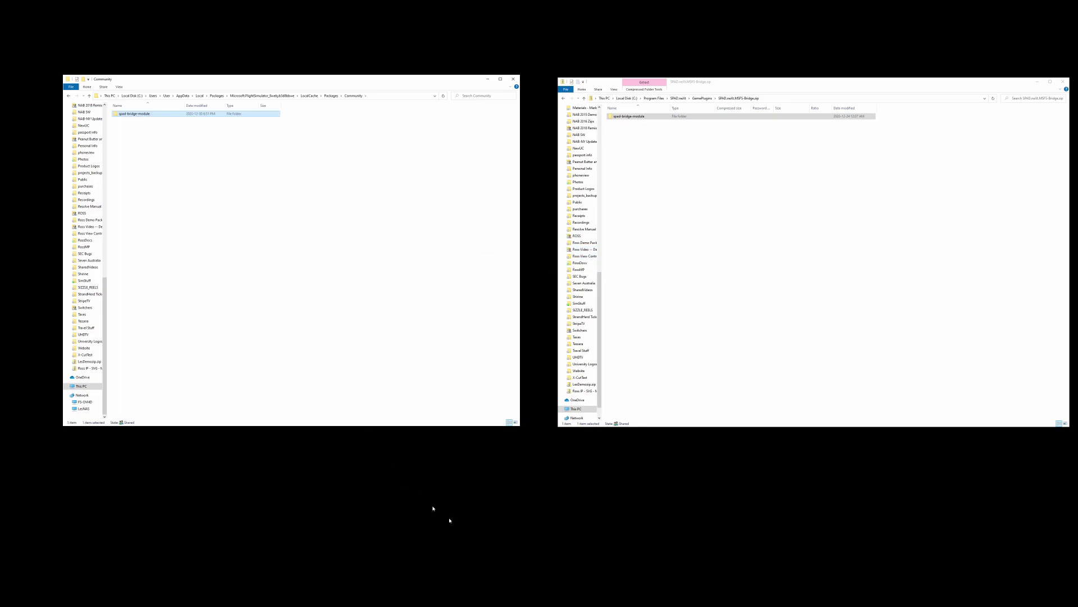
double_click(135, 115)
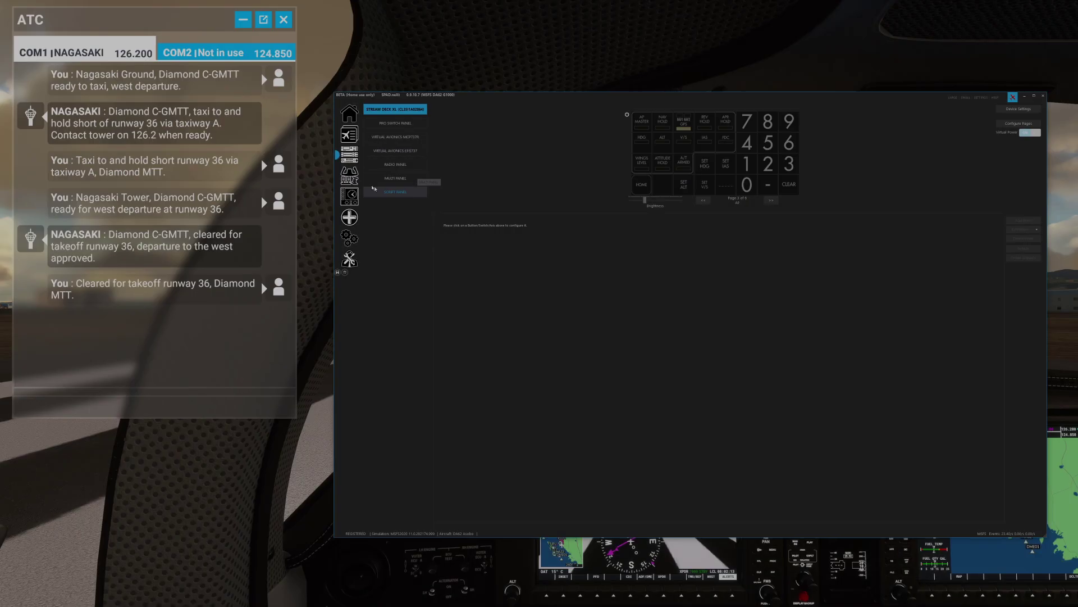
In SPAD.neXt, inspect the simulation event assigned to the GPS device's button 10 short press, and cancel without changes.
left_click(349, 176)
left_click(383, 150)
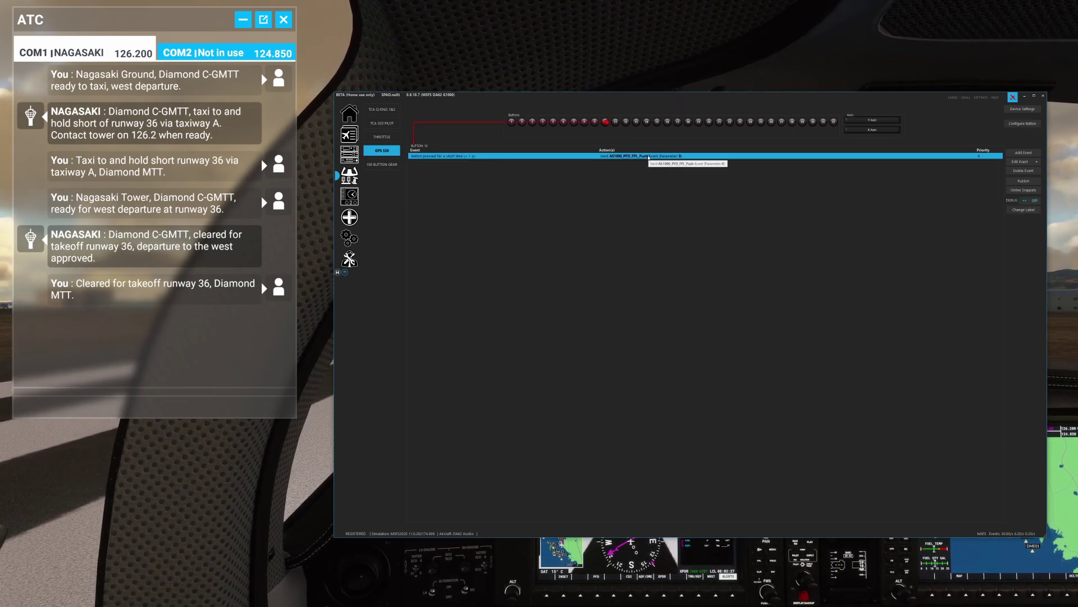
double_click(649, 156)
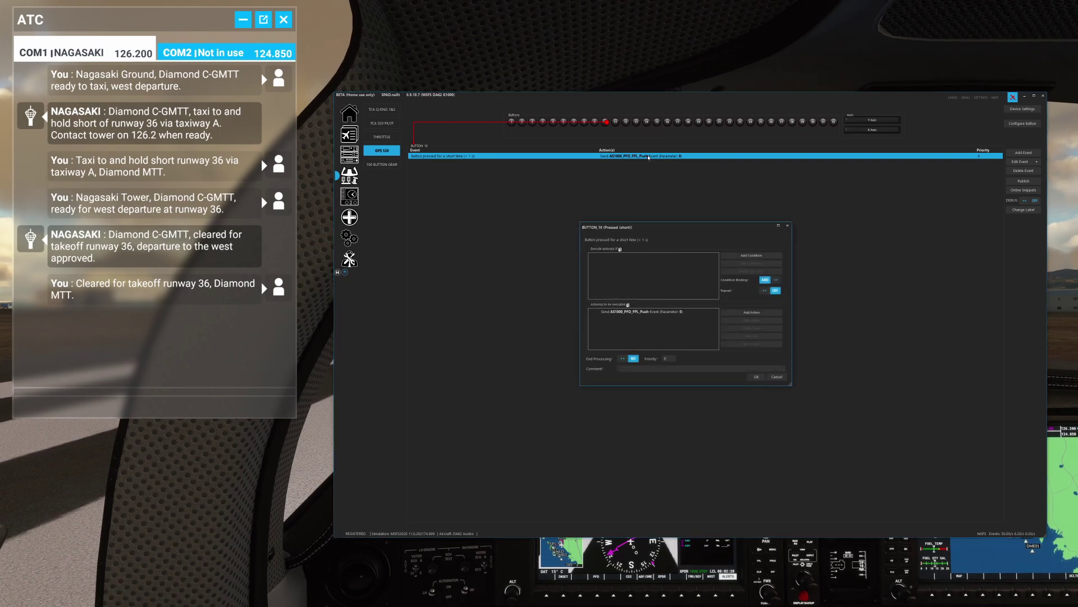
double_click(654, 311)
double_click(699, 282)
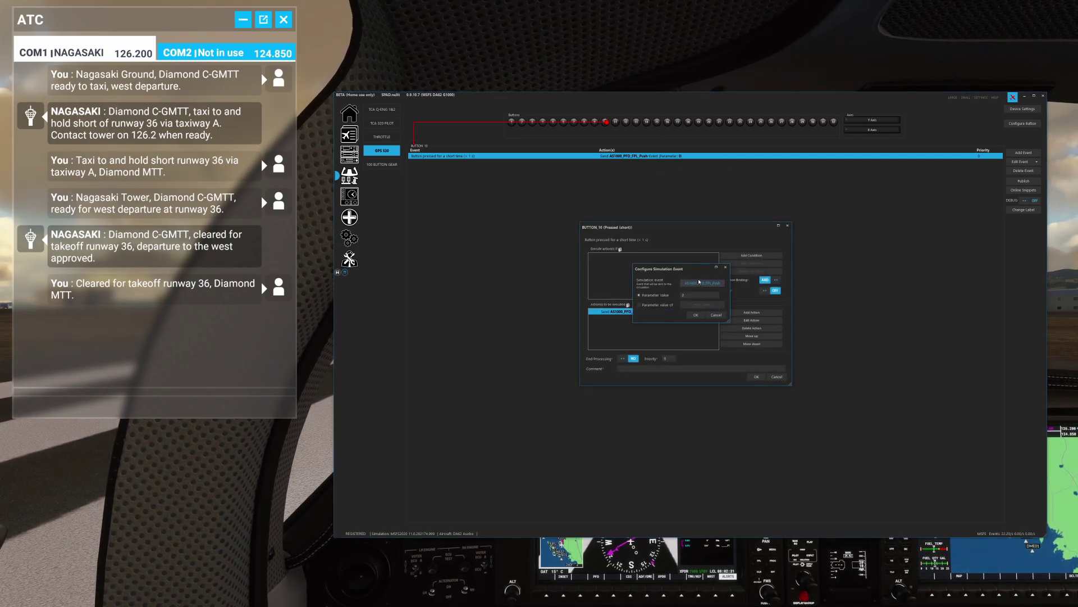
left_click(702, 288)
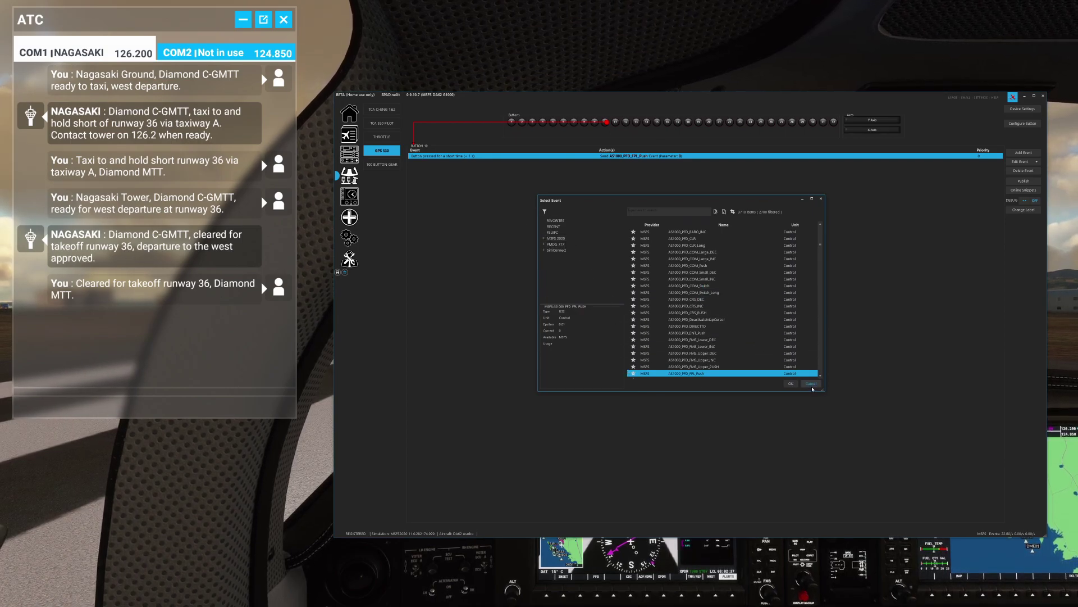
key("Escape")
left_click(718, 318)
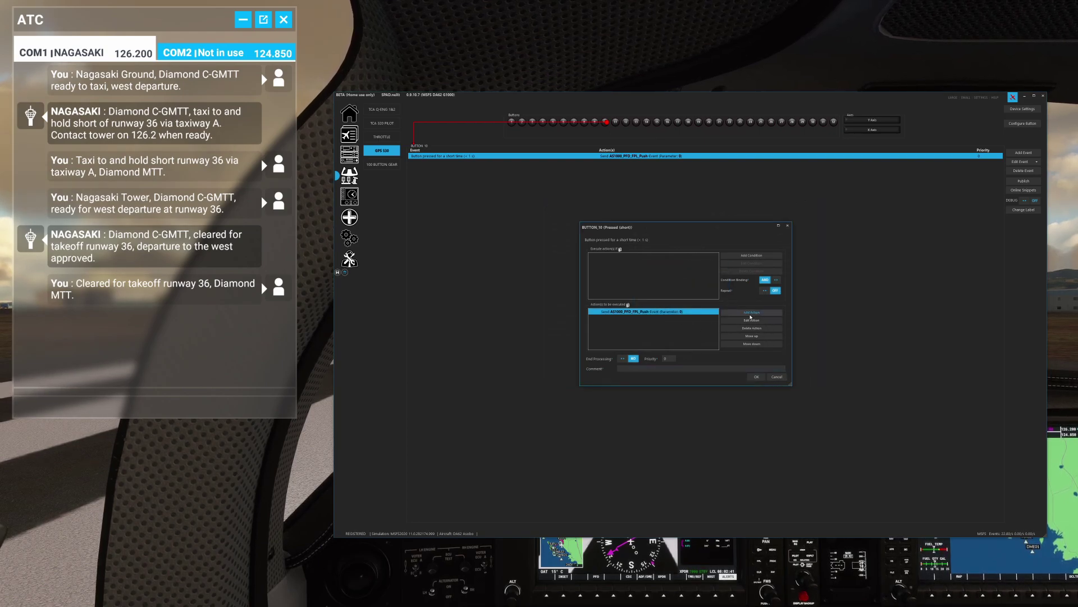
Browse the MSFS 2020 > AS1000 > PFD events for button 10's action and confirm AS1000_PFD_FPL_Push.
double_click(629, 312)
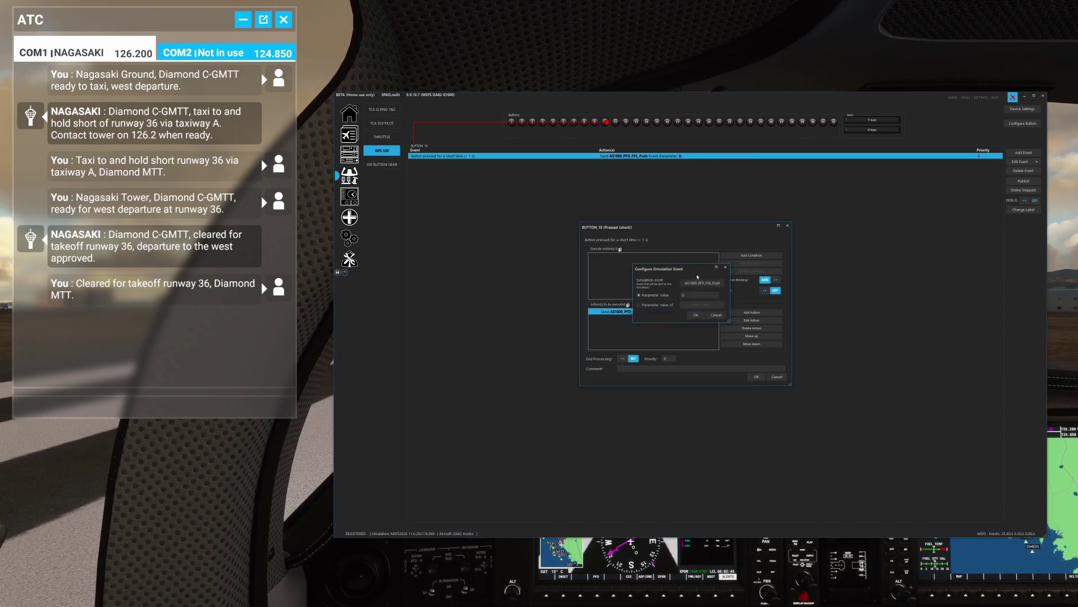
left_click(703, 282)
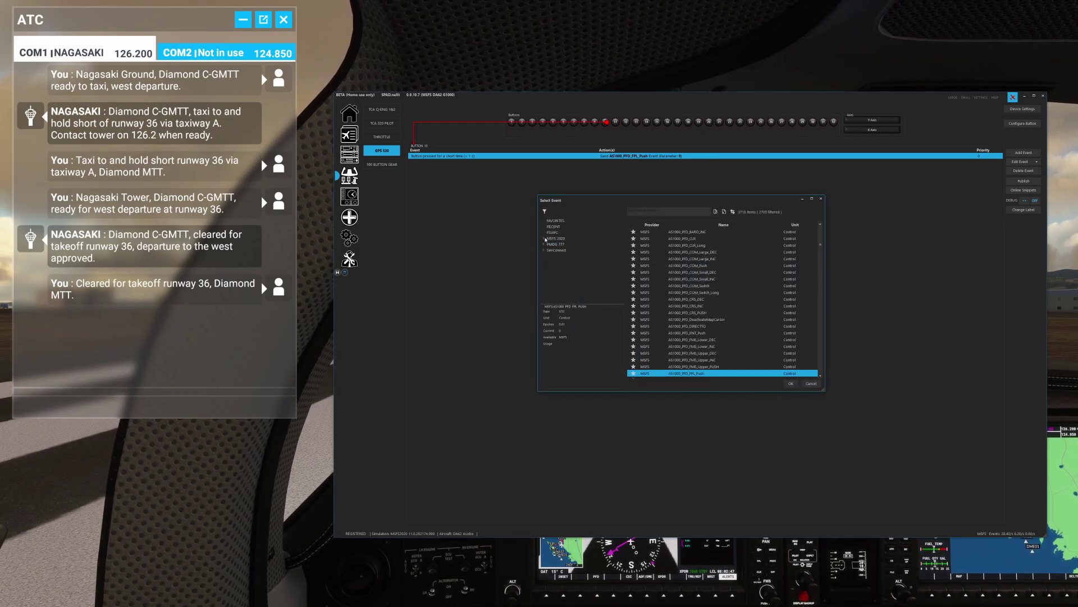
left_click(546, 238)
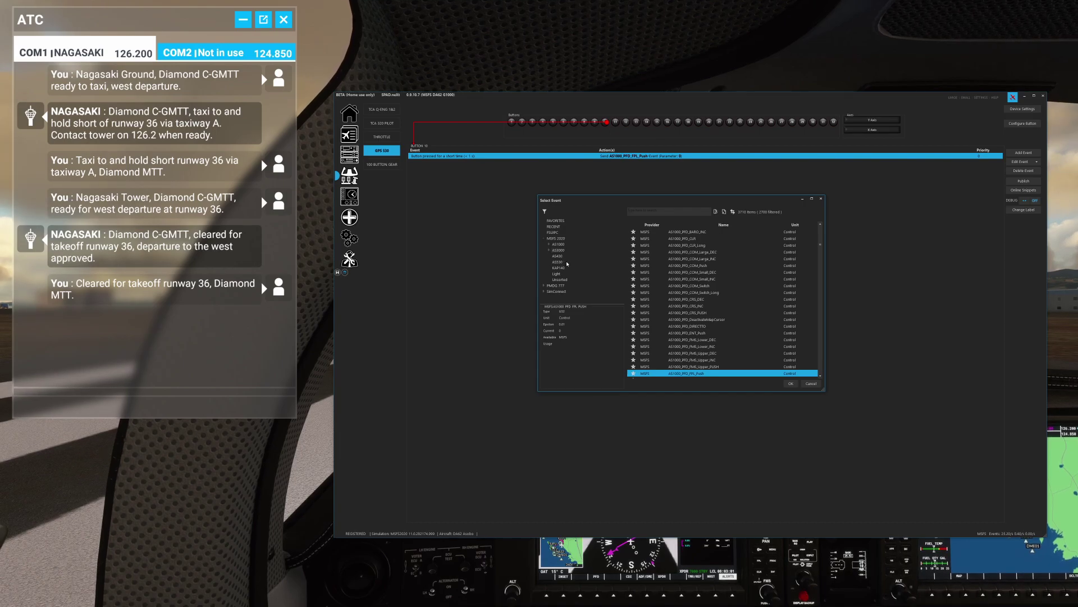
scroll(706, 369, "down", 1)
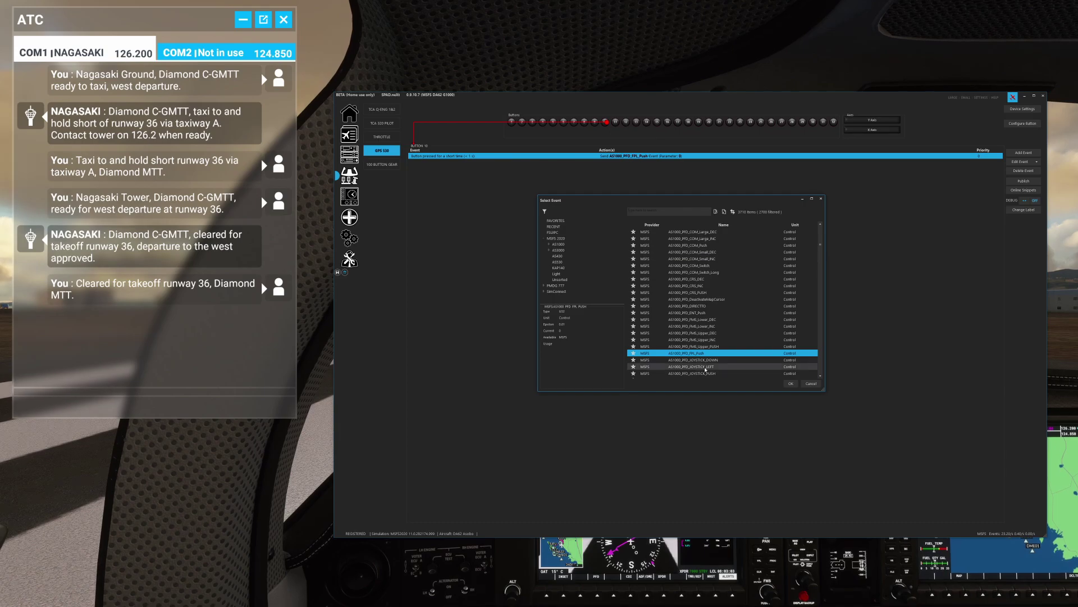
left_click(550, 246)
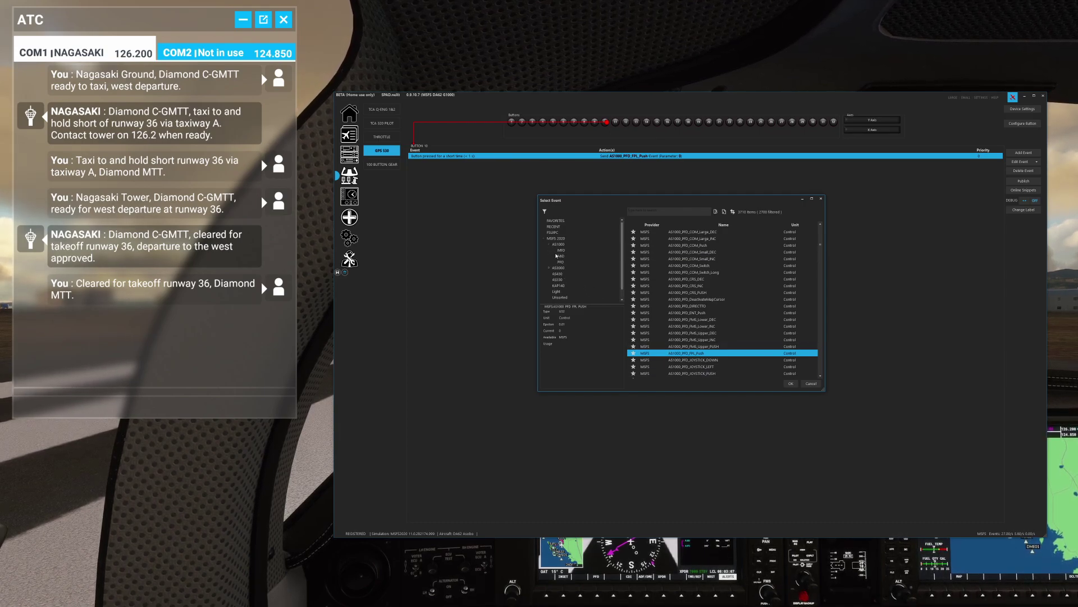
left_click(561, 262)
scroll(713, 312, "down", 5)
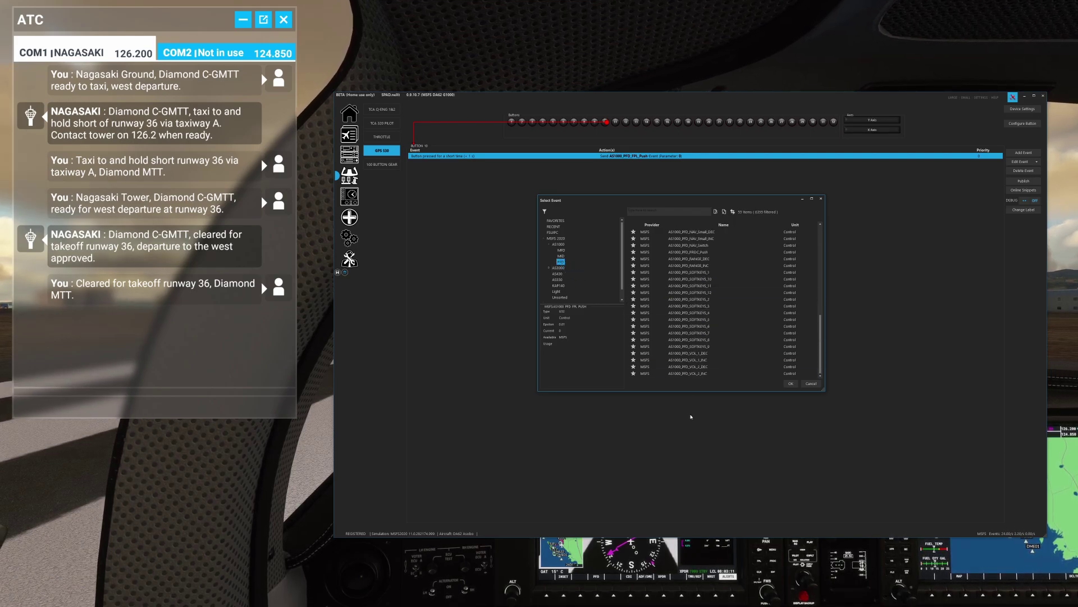
scroll(687, 311, "up", 3)
scroll(687, 311, "up", 4)
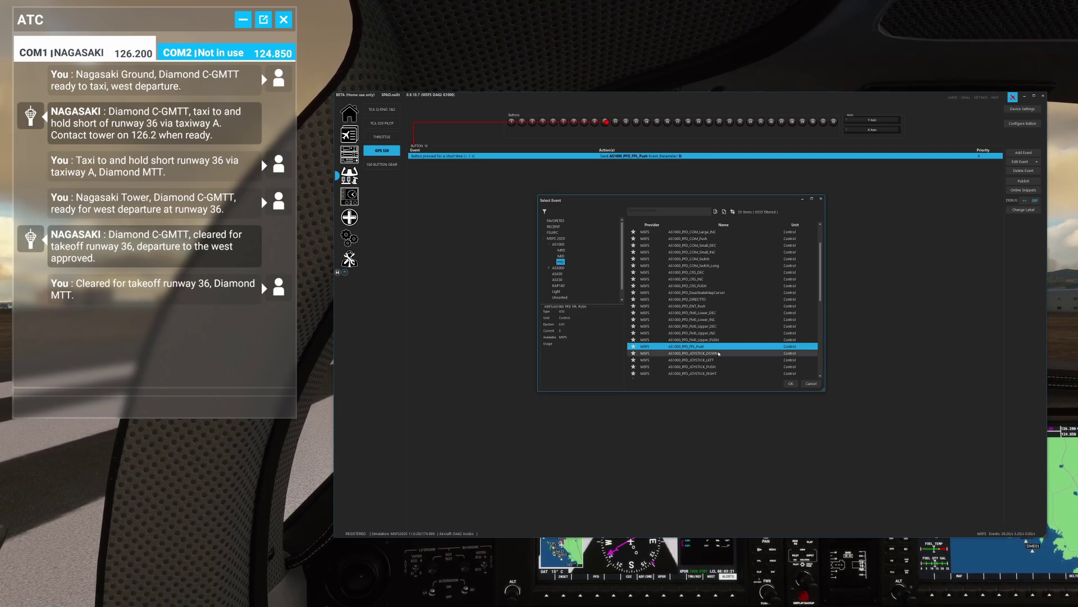
left_click(790, 383)
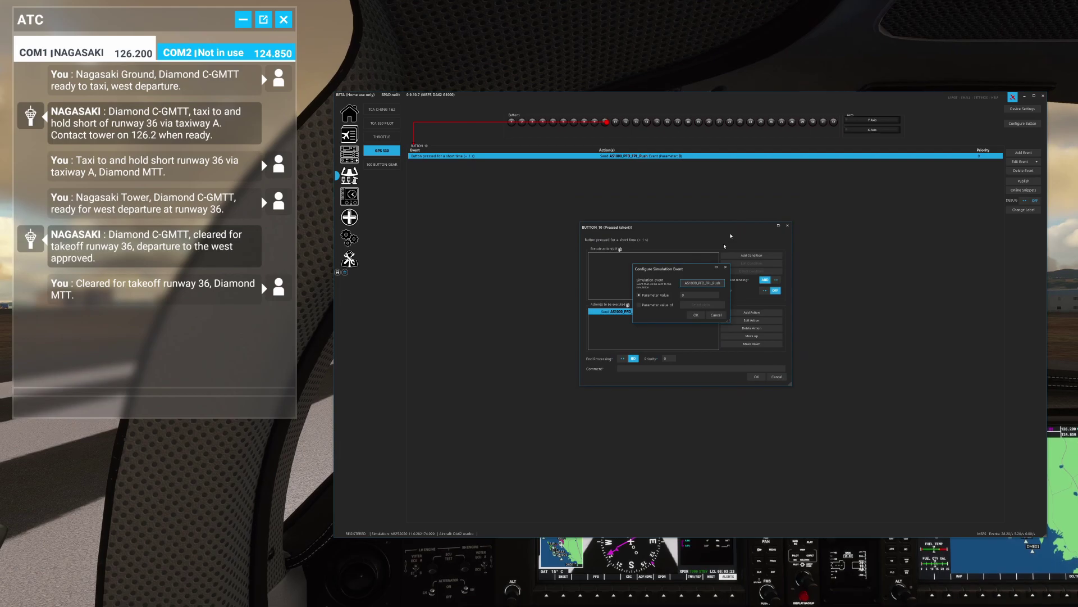
left_click(695, 315)
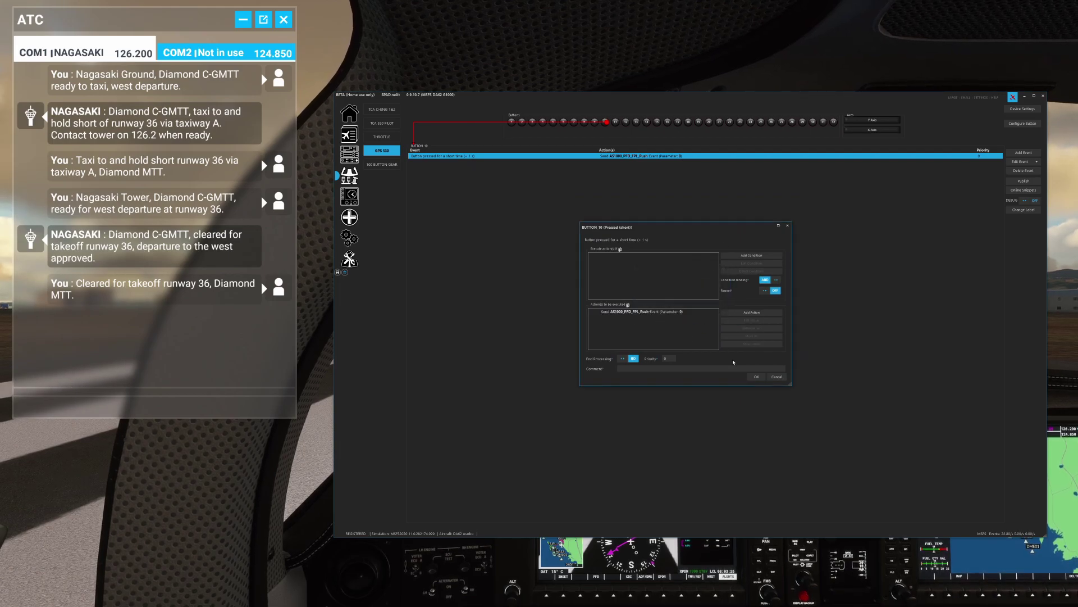
left_click(759, 378)
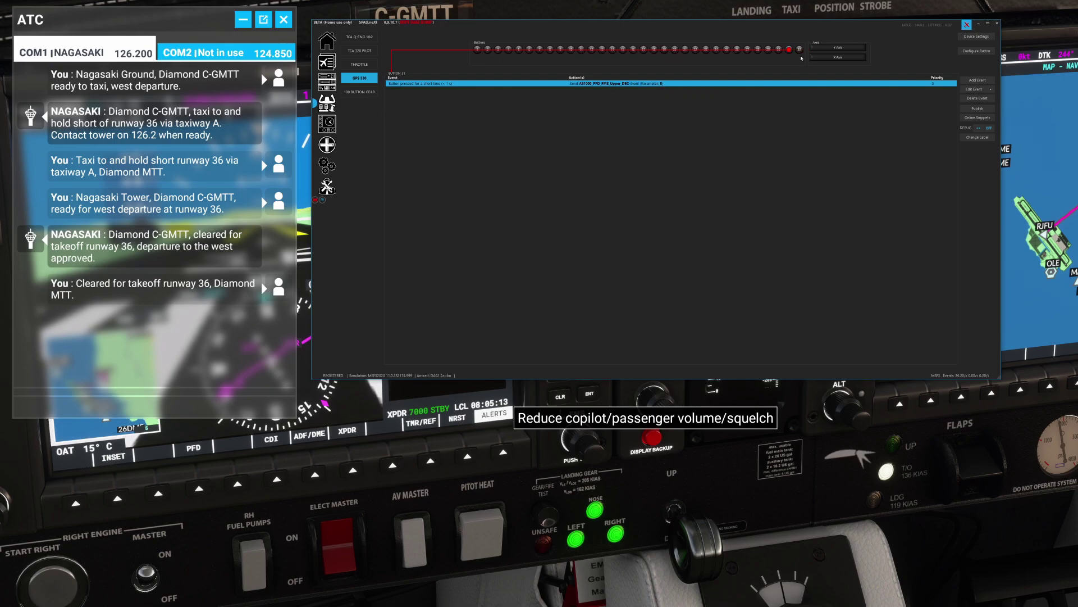
Show the event assigned to the GPS device's button 31 and switch back to the simulator cockpit.
left_click(789, 50)
left_click(460, 384)
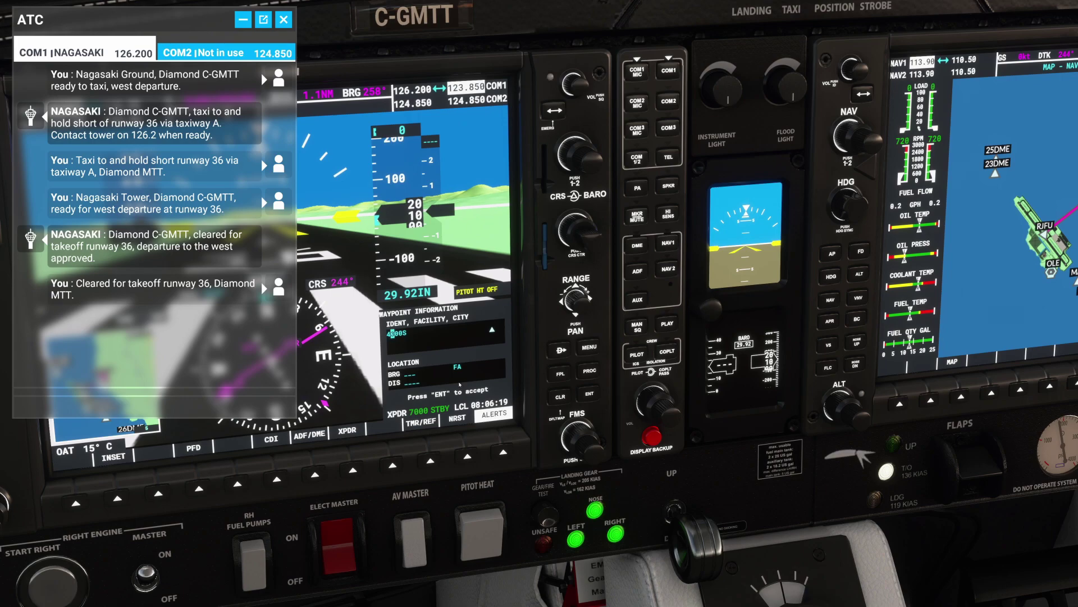
Close the waypoint information page on the PFD and return to the active flight plan.
key("Escape")
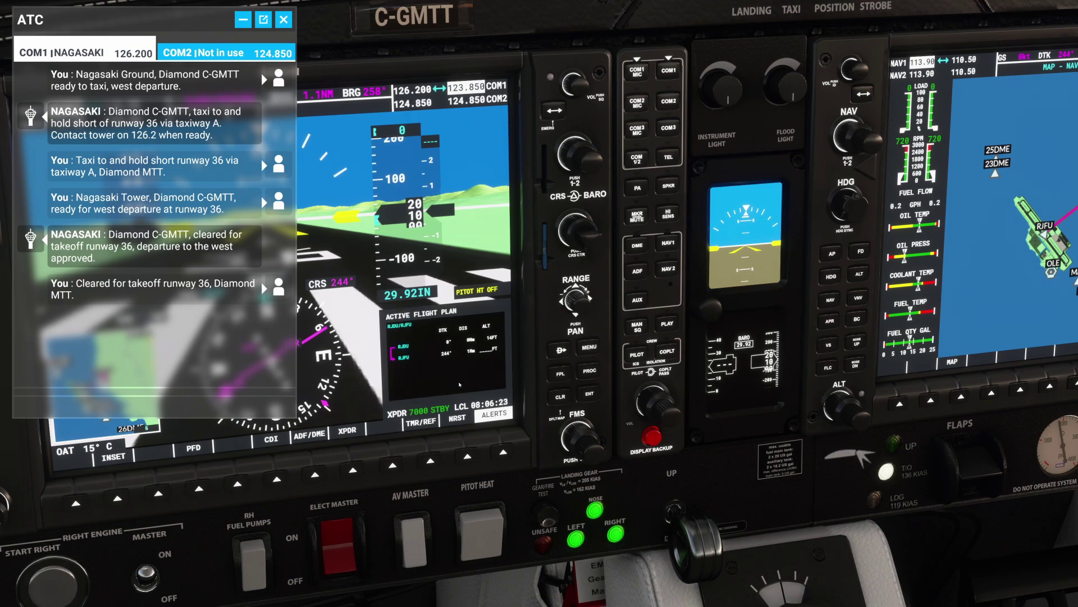
key("Escape")
key("f")
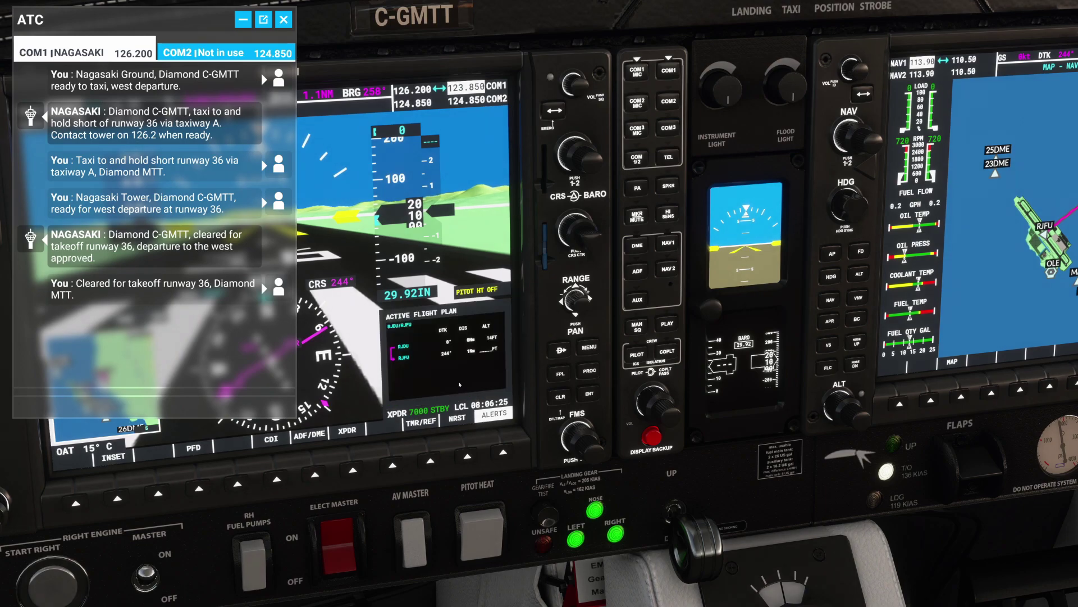